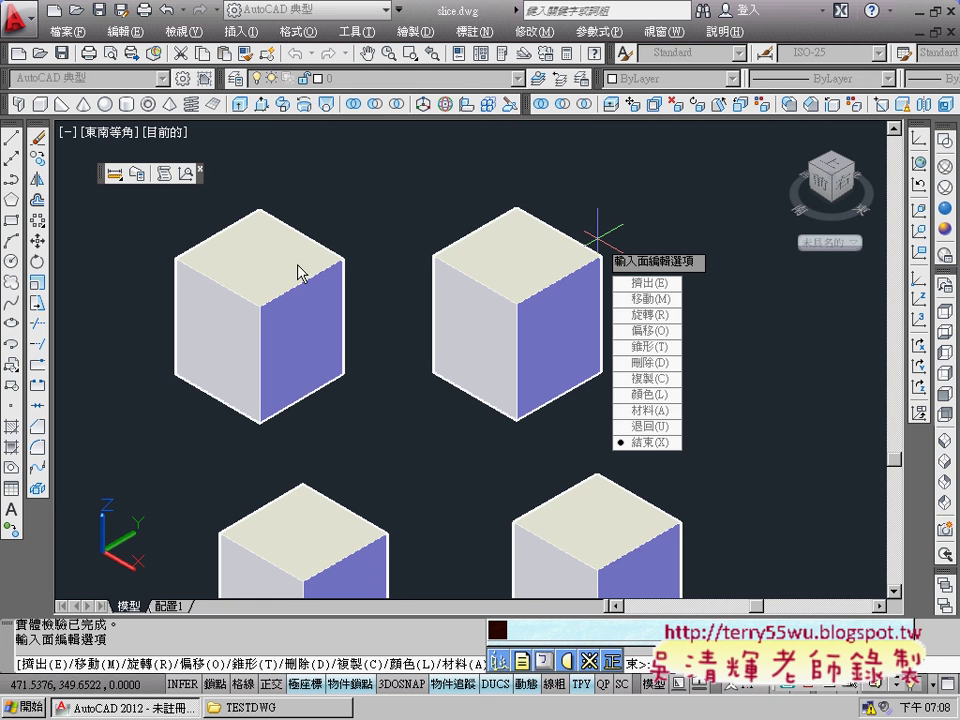
# Offset the lower-left cube's top face upward by 20 using SOLIDEDIT Face Offset, then exit
pyautogui.moveTo(379, 454); pyautogui.dragTo(425, 326, button='middle')
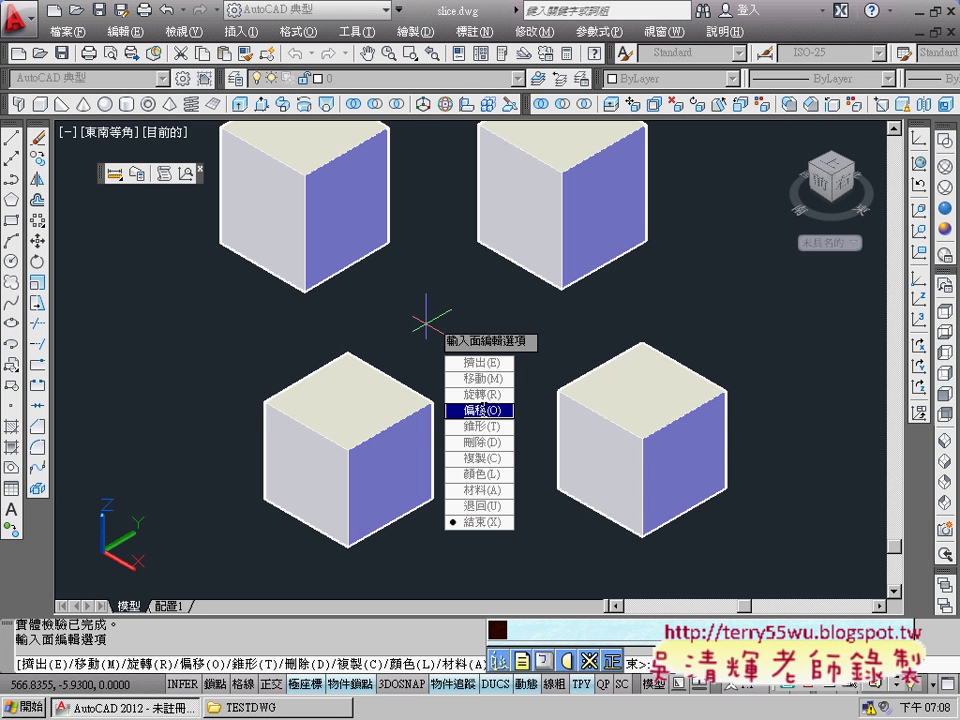
pyautogui.click(489, 411)
pyautogui.click(352, 414)
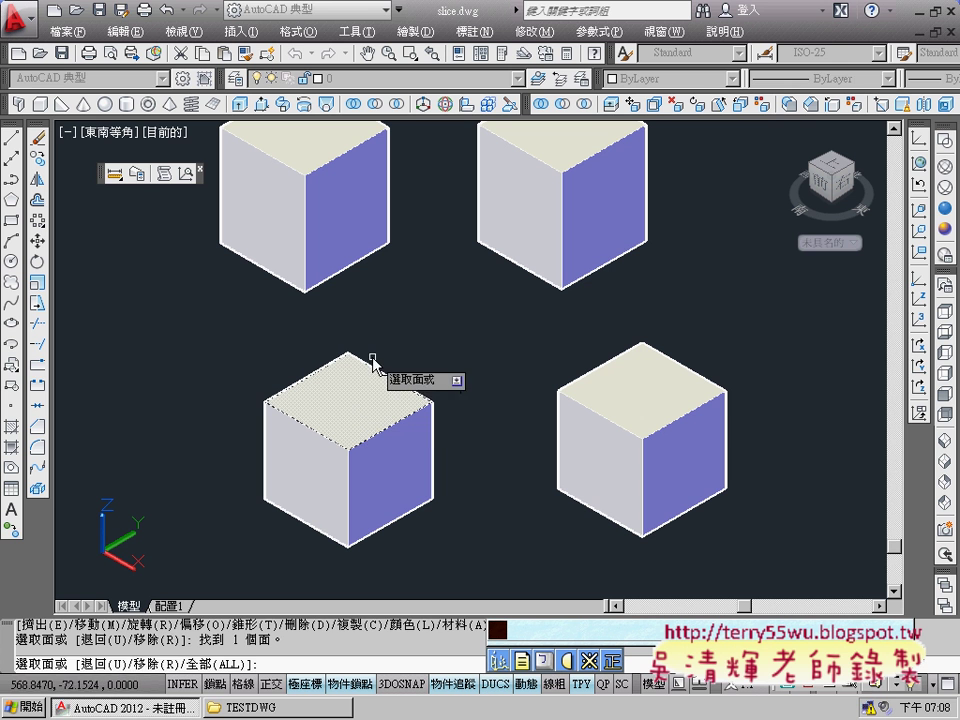
pyautogui.press('Return')
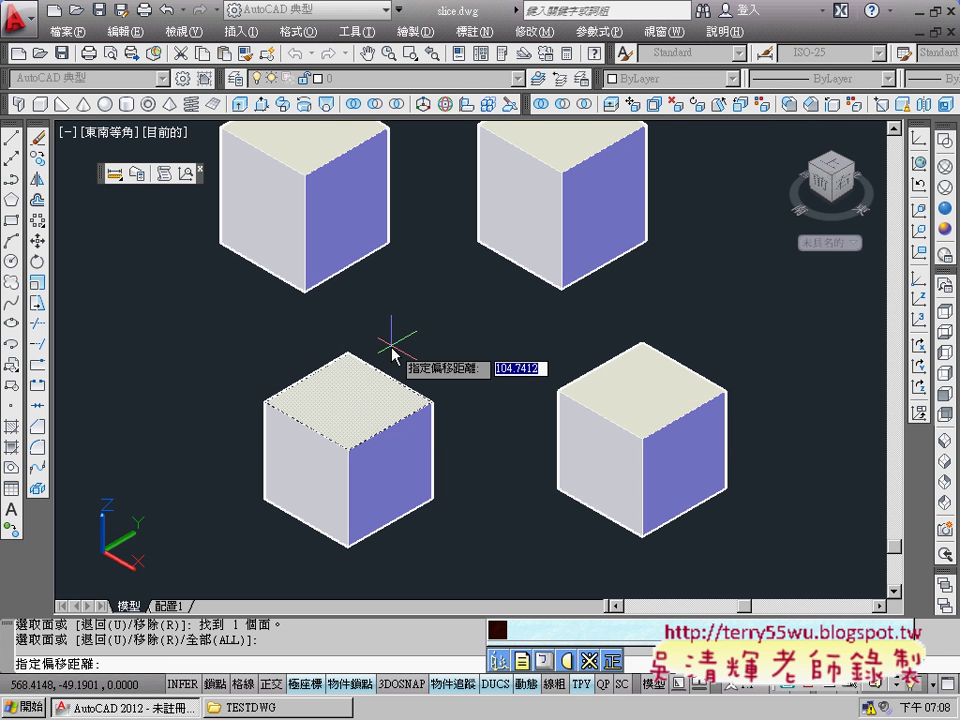
pyautogui.write('2')
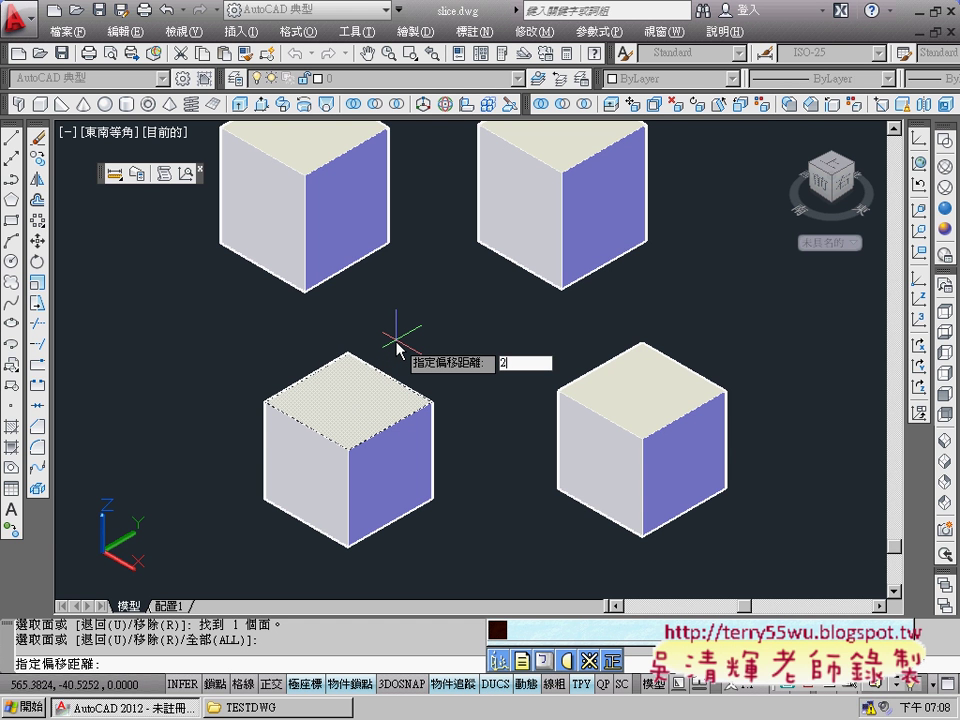
pyautogui.write('0')
pyautogui.press('Return')
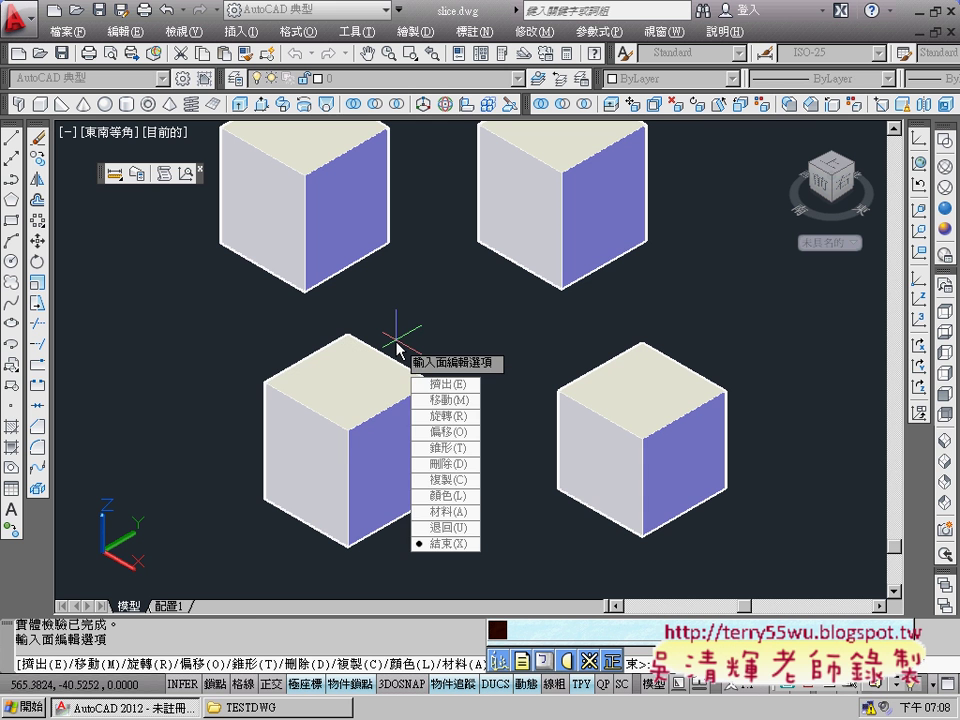
pyautogui.click(448, 545)
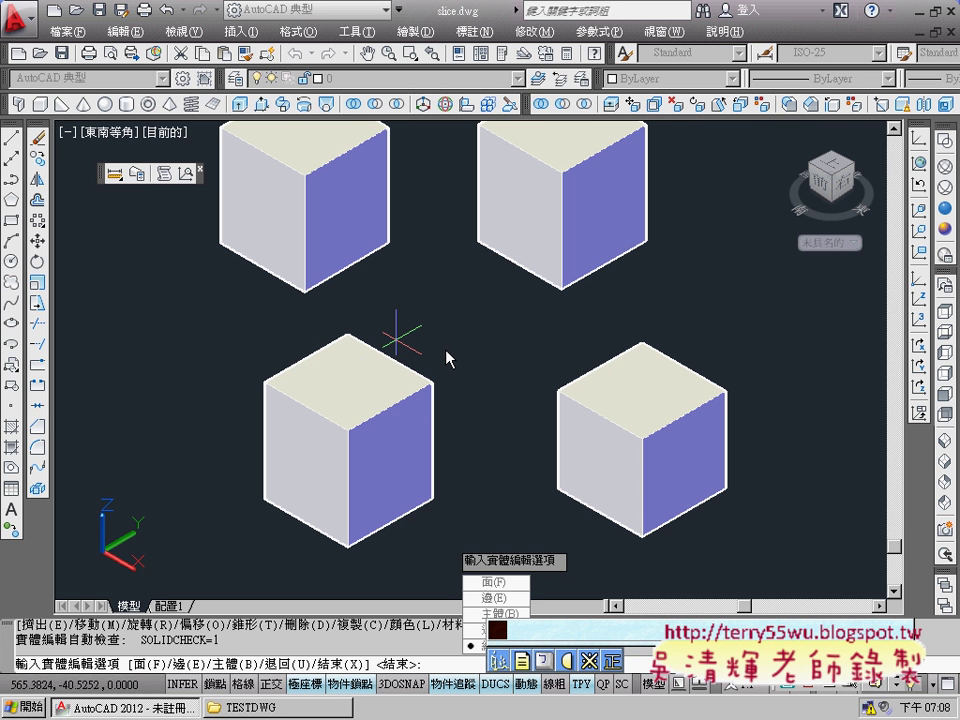
# Pan the view to shift the cubes down
pyautogui.moveTo(447, 358)
pyautogui.mouseDown(button='middle')
pyautogui.moveTo(420, 402)
pyautogui.moveTo(450, 409)
pyautogui.mouseUp(button='middle')
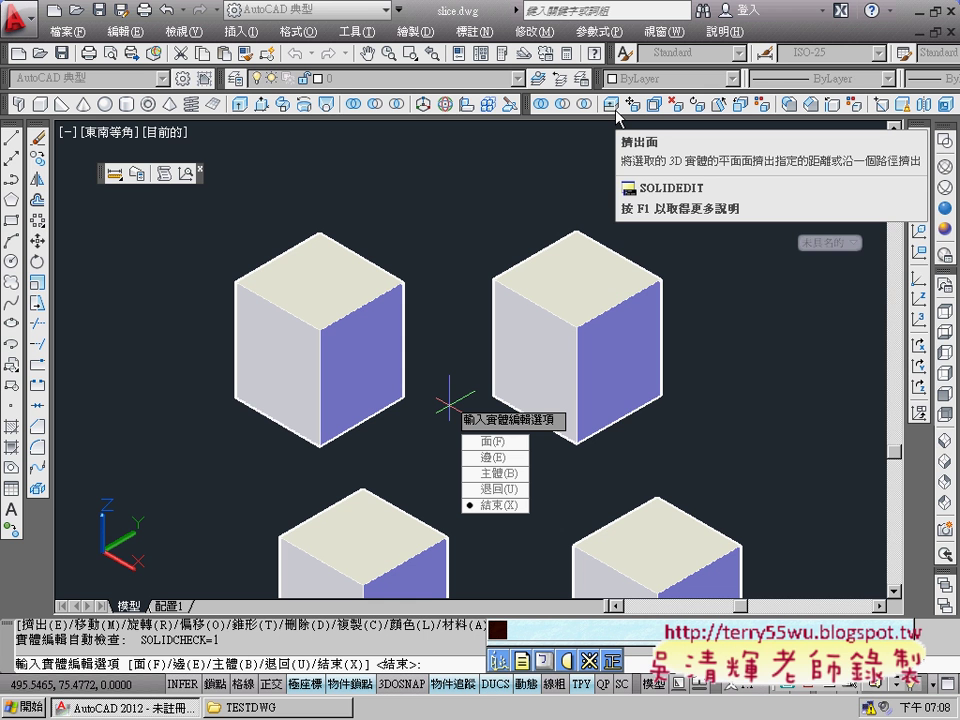
pyautogui.moveTo(632, 103)
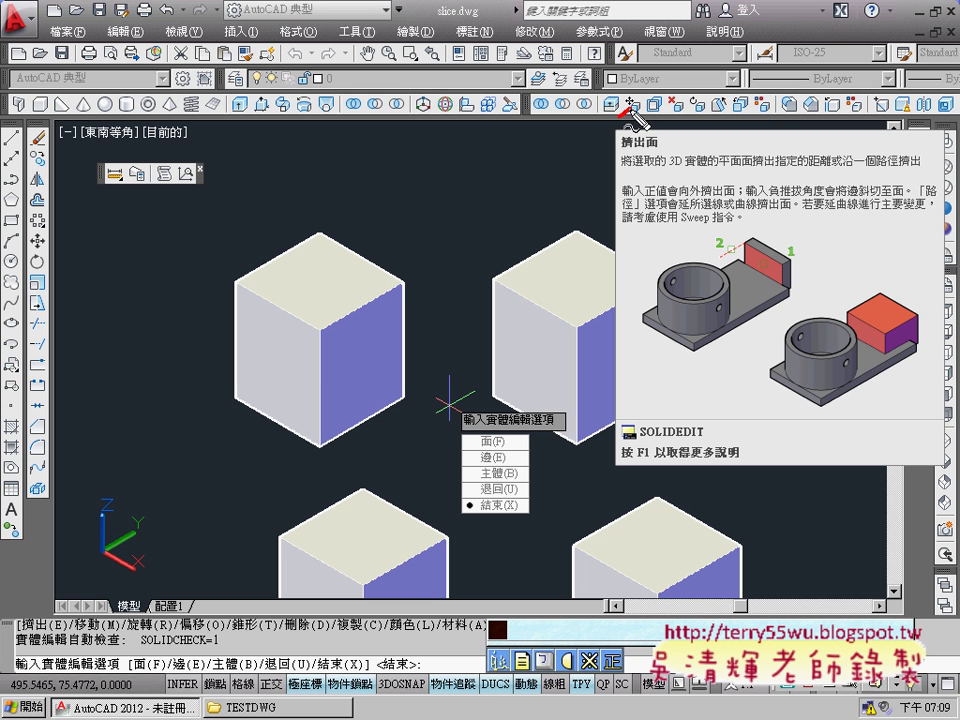
# Open the SOLIDEDIT help reference page with F1 from the Extrude Faces tooltip
pyautogui.moveTo(620, 117); pyautogui.dragTo(632, 110)
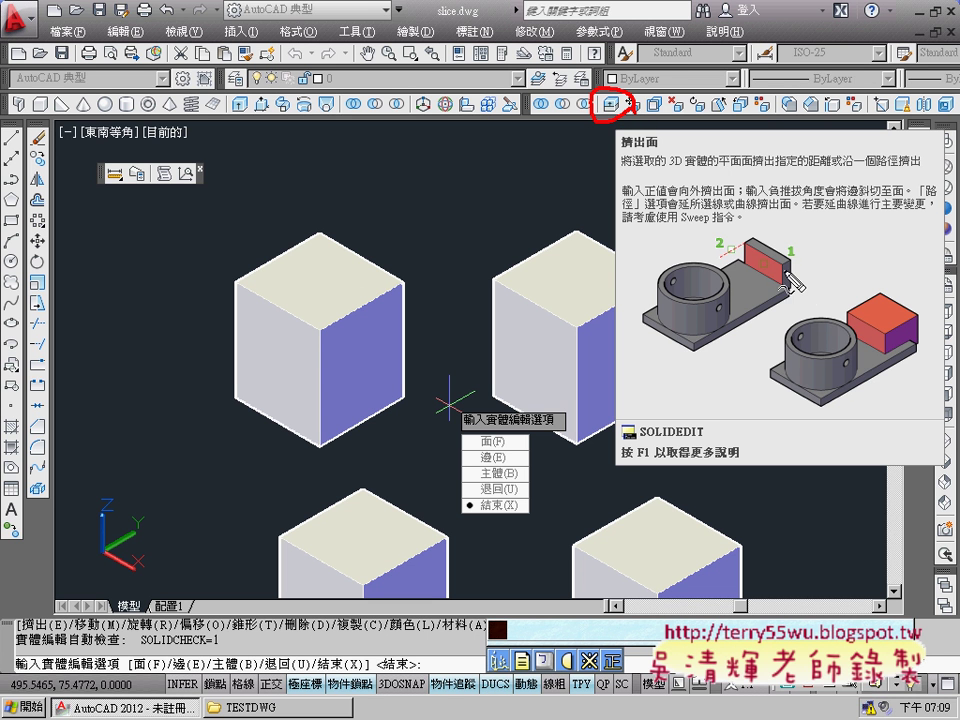
pyautogui.moveTo(790, 237); pyautogui.dragTo(786, 238)
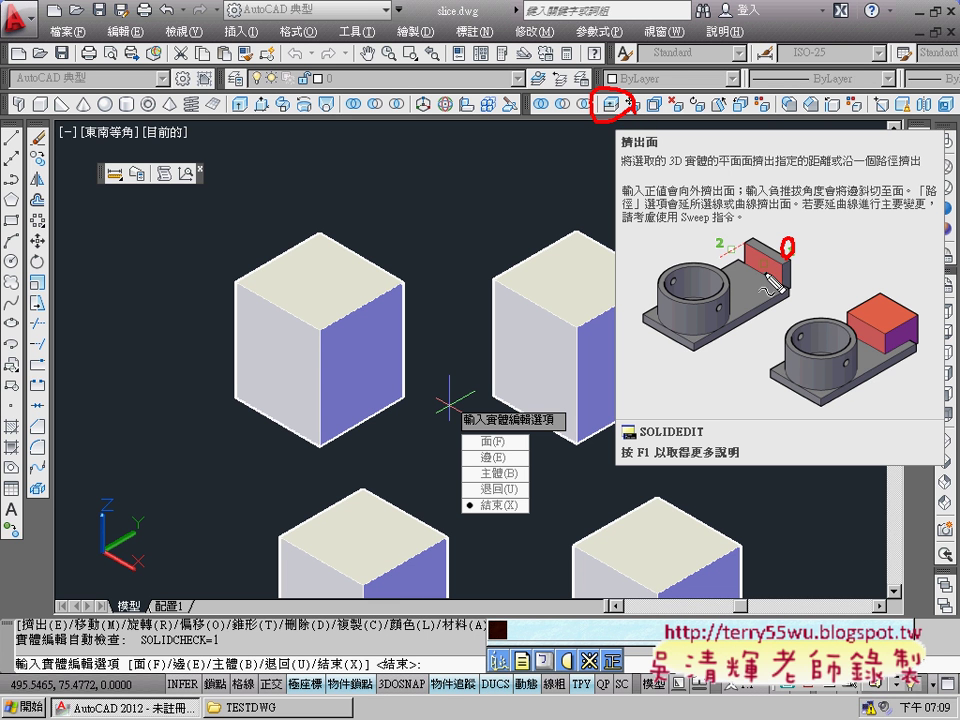
pyautogui.moveTo(727, 236); pyautogui.dragTo(725, 238)
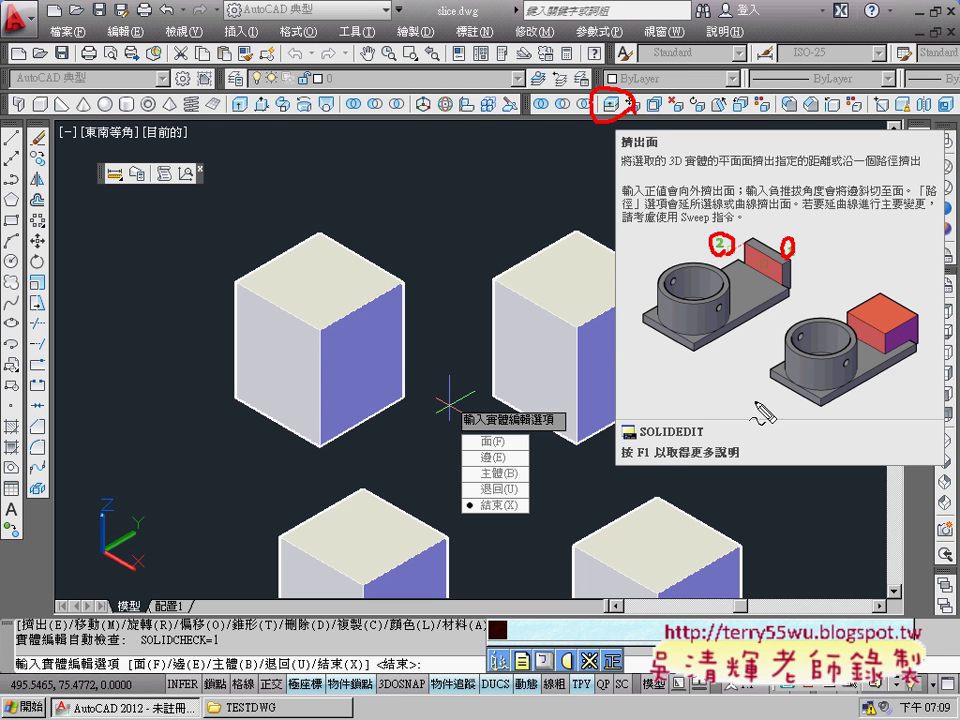
pyautogui.moveTo(660, 441); pyautogui.dragTo(663, 456)
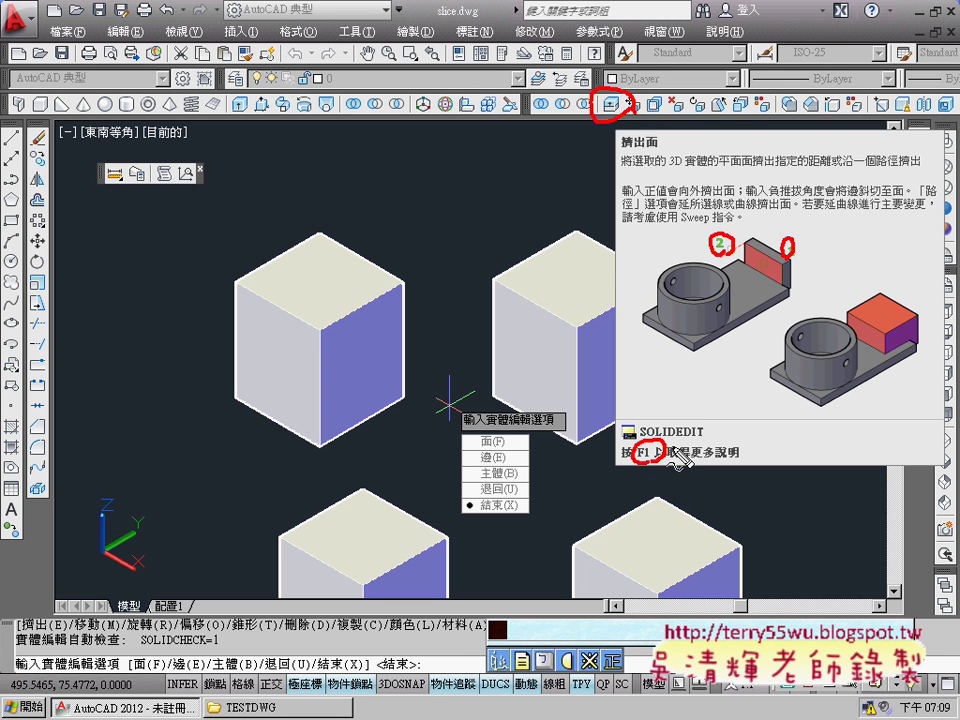
pyautogui.press('Escape')
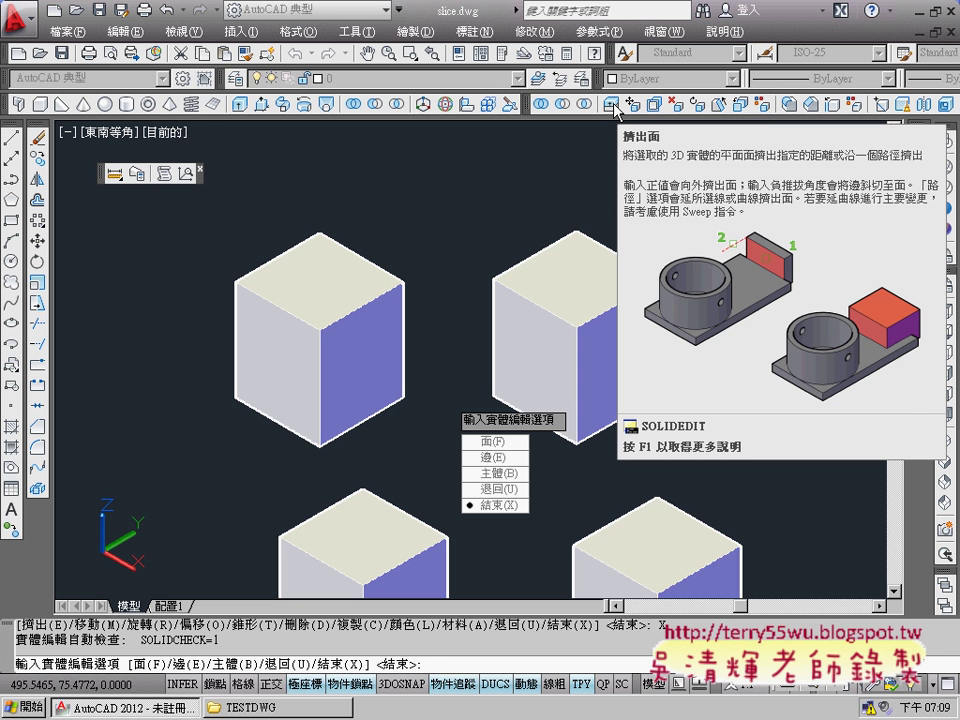
pyautogui.press('F1')
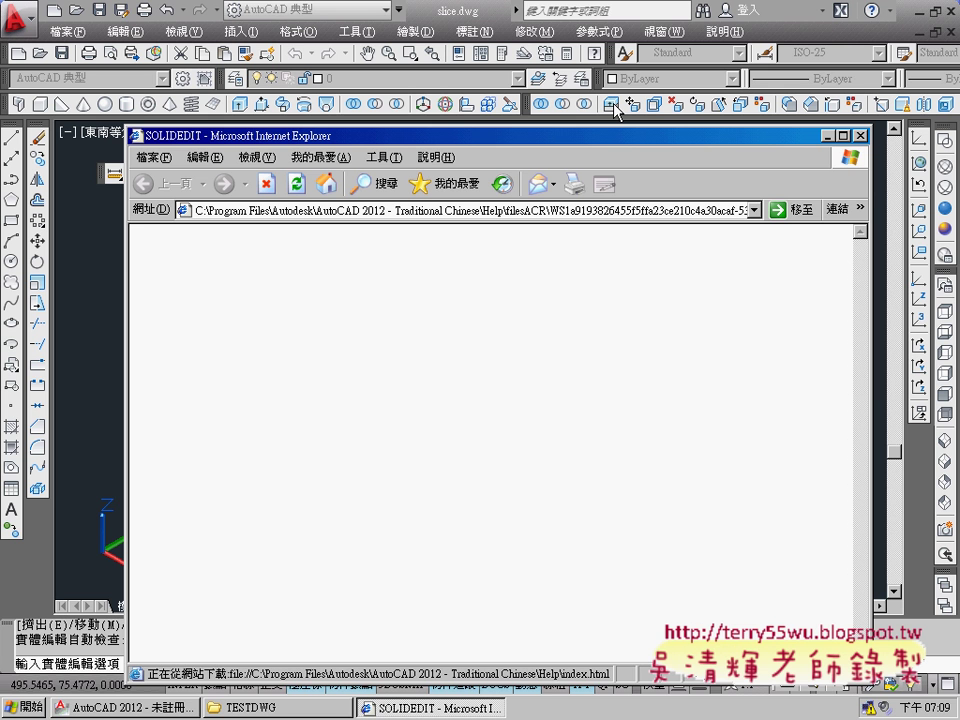
# Maximize the help window, expand the 面 section and highlight 擠出 and 推拔 in the description
pyautogui.click(842, 135)
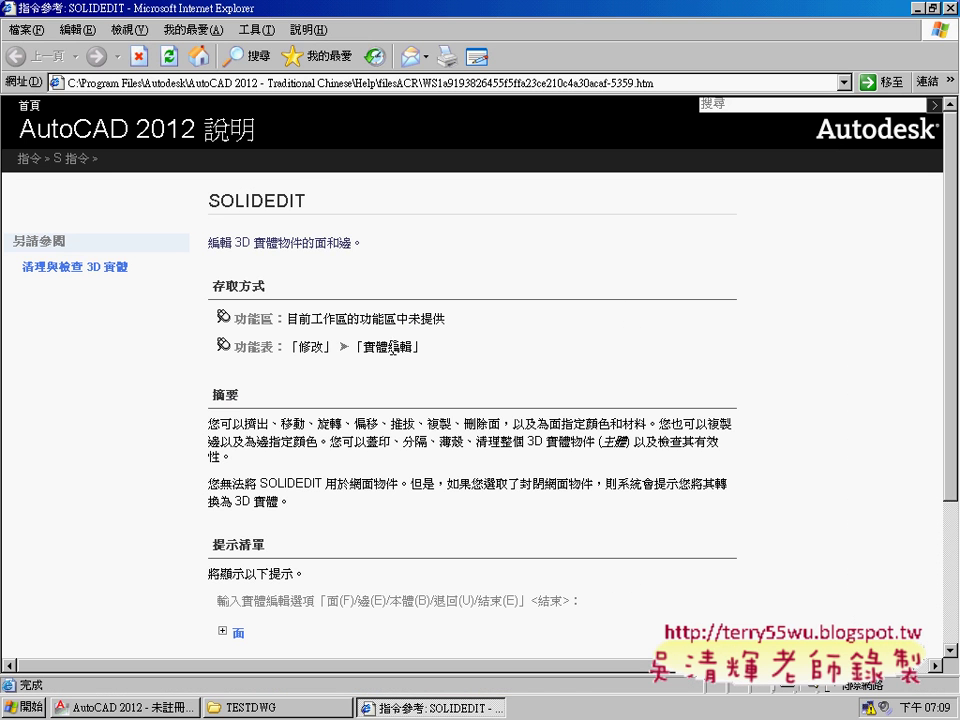
pyautogui.scroll(-5, 394, 350)
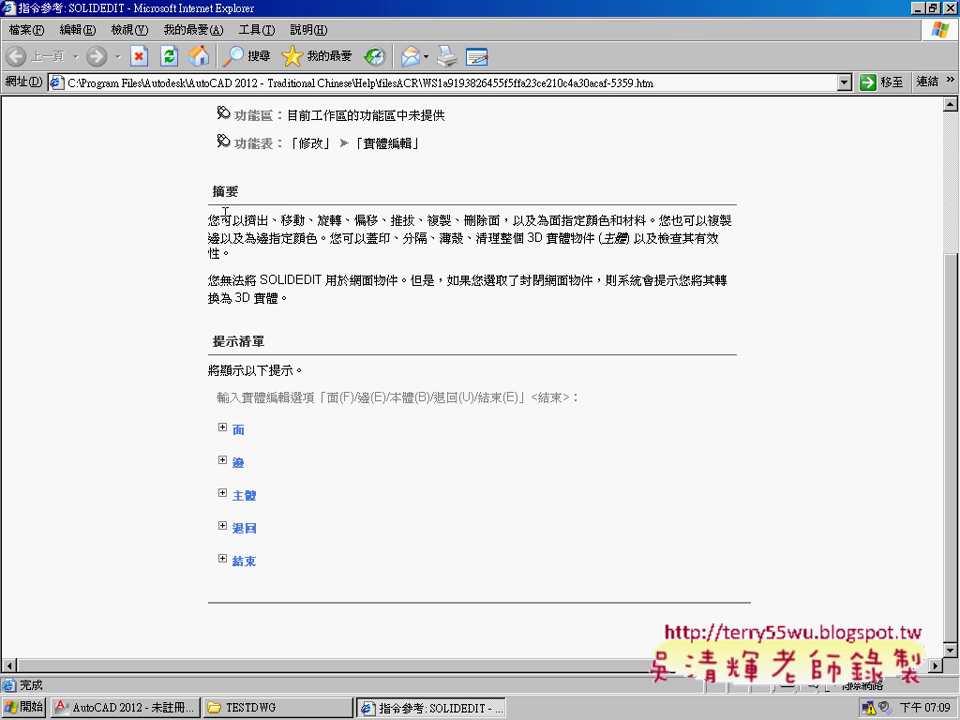
pyautogui.scroll(5, 265, 270)
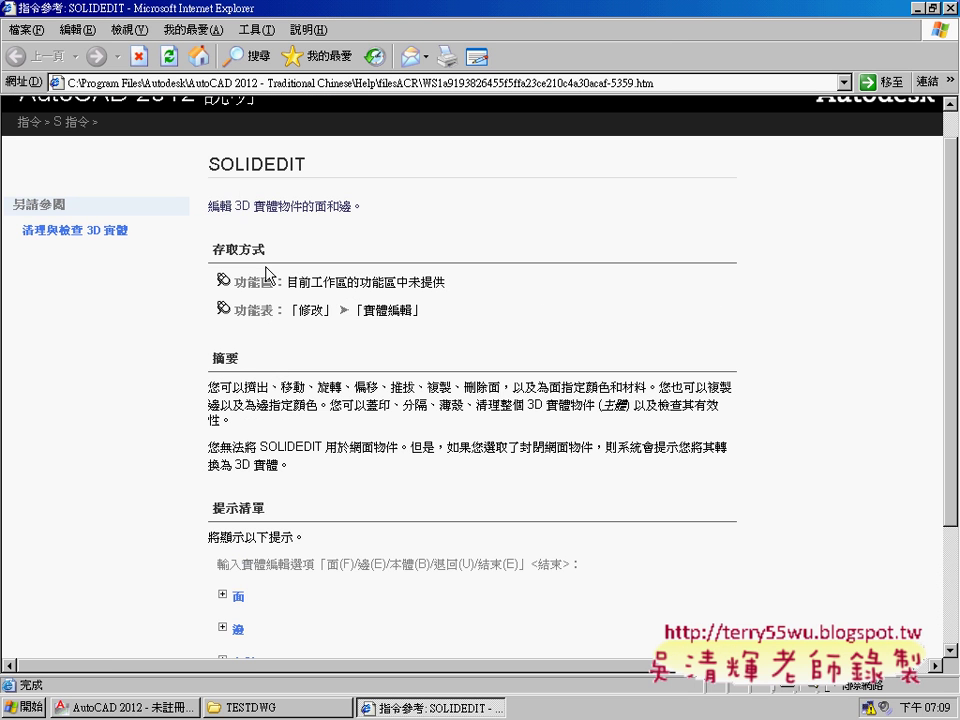
pyautogui.scroll(-4, 282, 280)
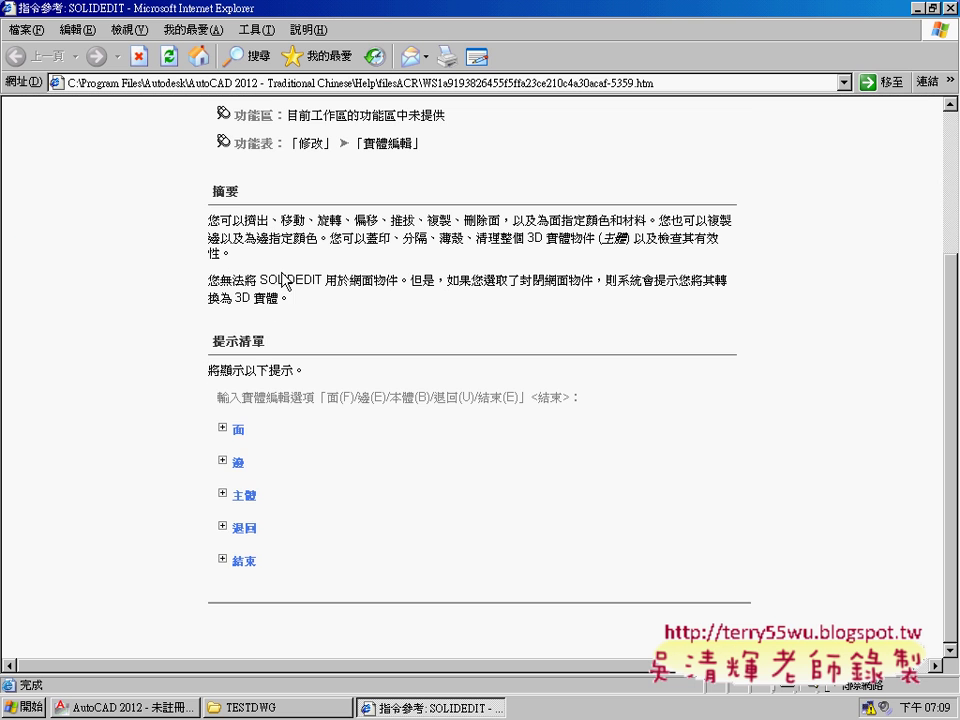
pyautogui.click(223, 429)
pyautogui.scroll(-3, 251, 300)
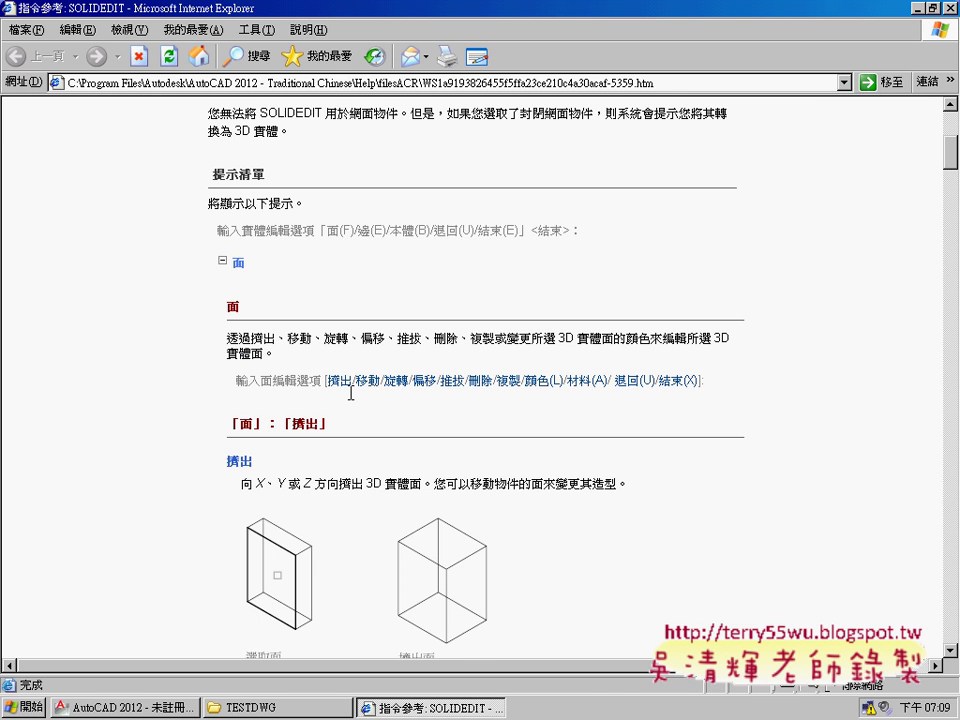
pyautogui.moveTo(251, 338); pyautogui.dragTo(276, 338)
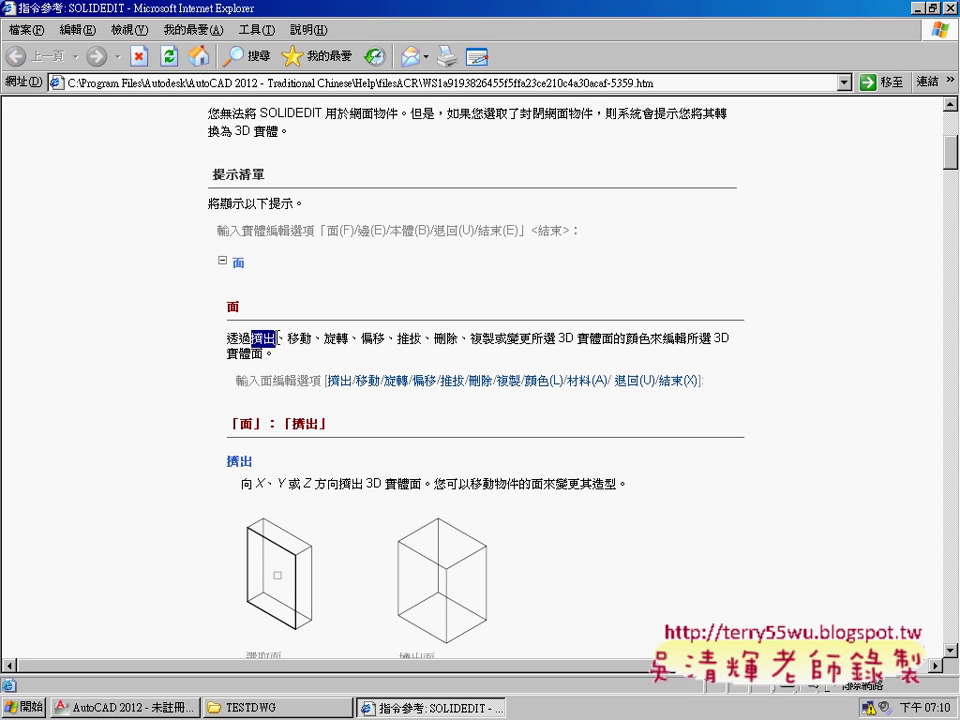
pyautogui.click(332, 340)
pyautogui.moveTo(396, 338); pyautogui.dragTo(425, 338)
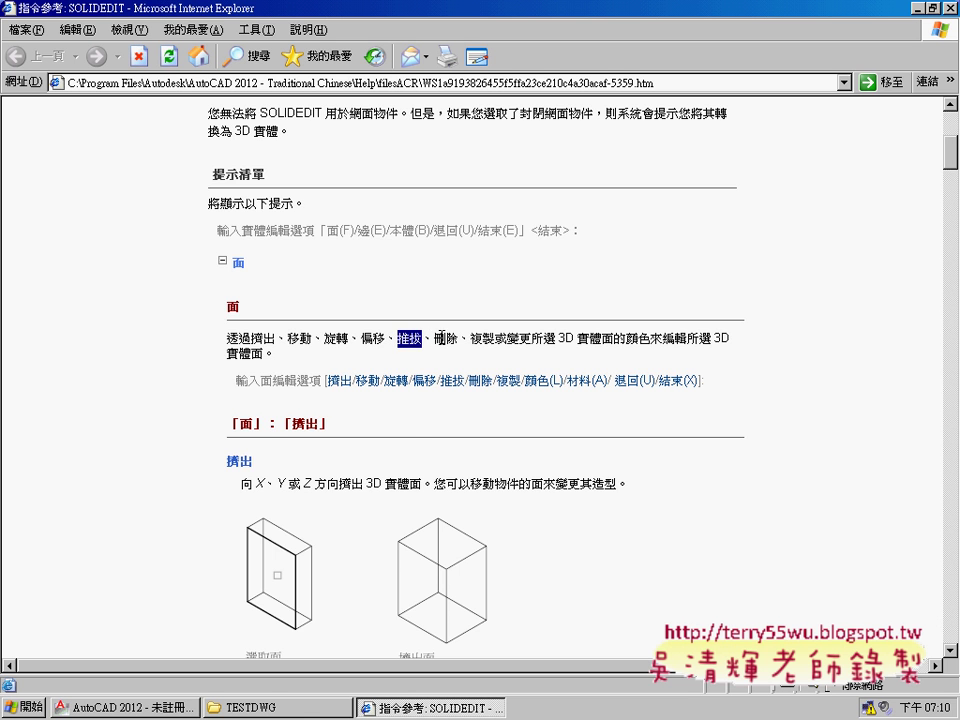
# Scroll to the 擠出 heading, highlight it, and switch back to AutoCAD
pyautogui.scroll(-2, 447, 347)
pyautogui.scroll(-2, 445, 345)
pyautogui.scroll(-2, 444, 342)
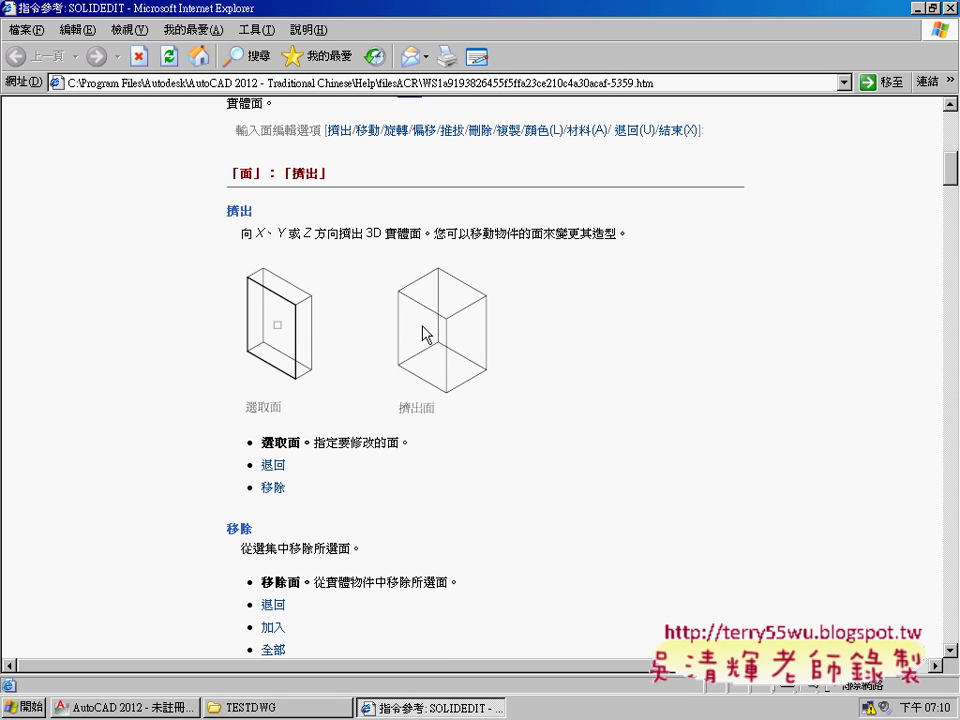
pyautogui.moveTo(227, 214); pyautogui.dragTo(270, 215)
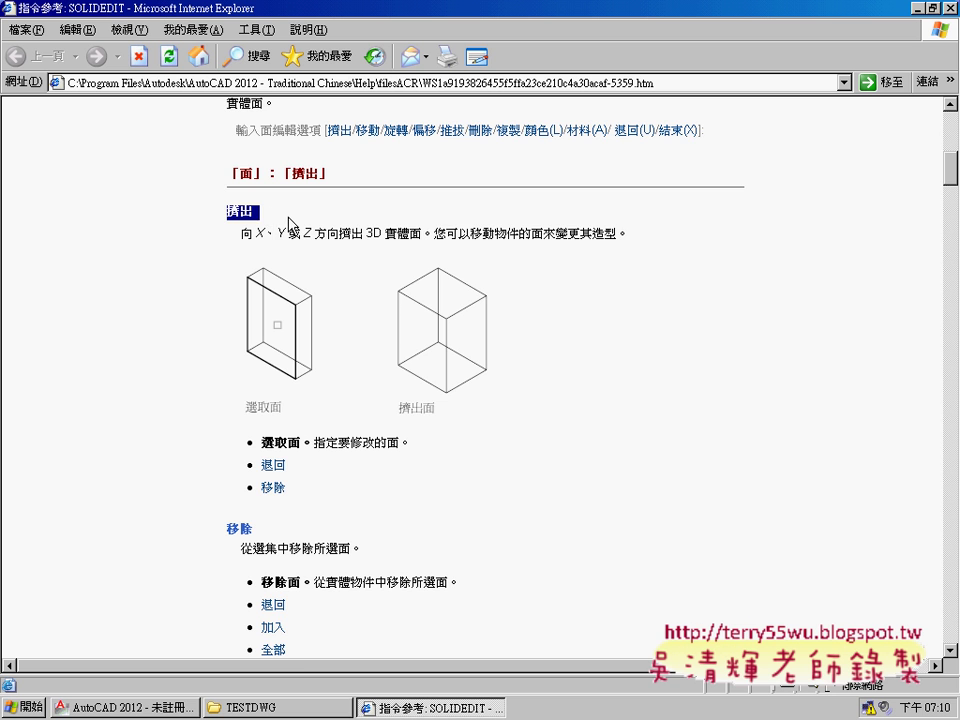
pyautogui.scroll(-2, 430, 322)
pyautogui.scroll(-2, 436, 328)
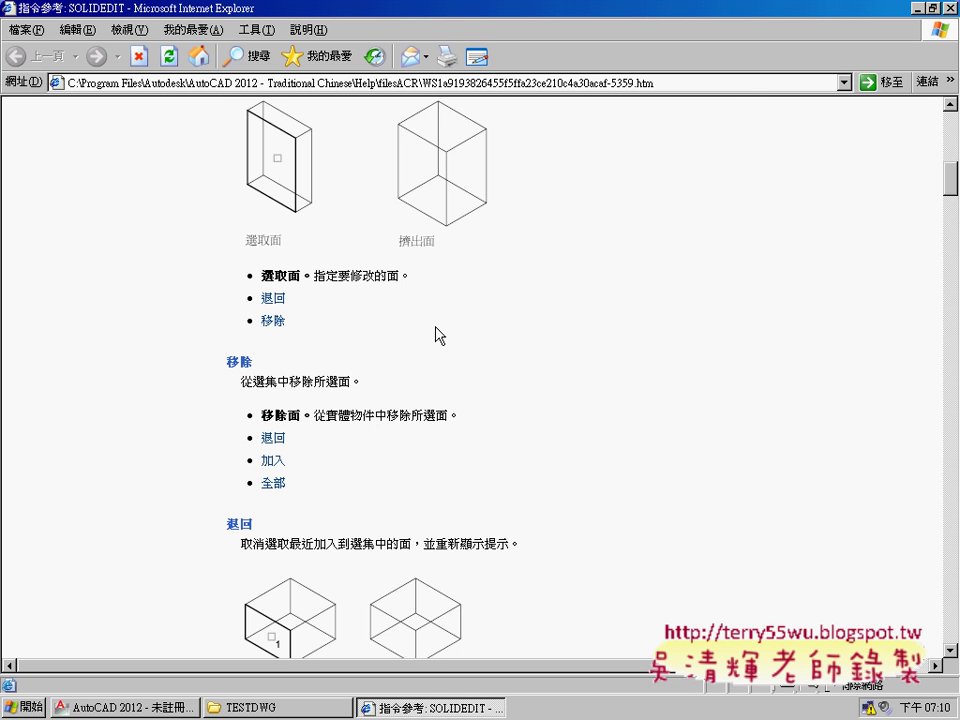
pyautogui.scroll(2, 436, 334)
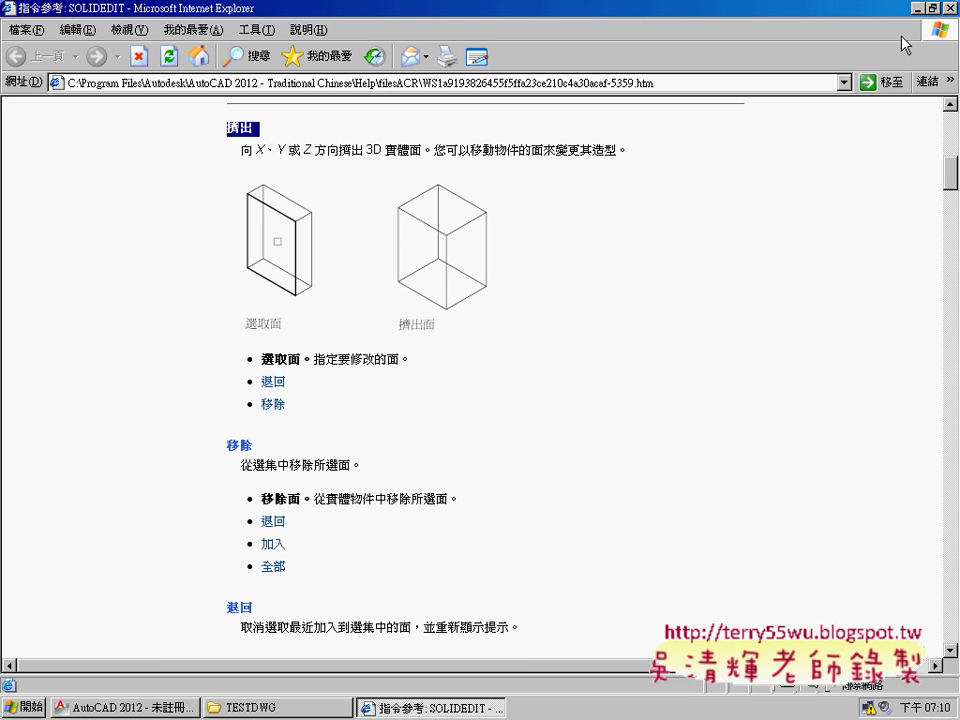
pyautogui.hotkey('alt', 'Tab')
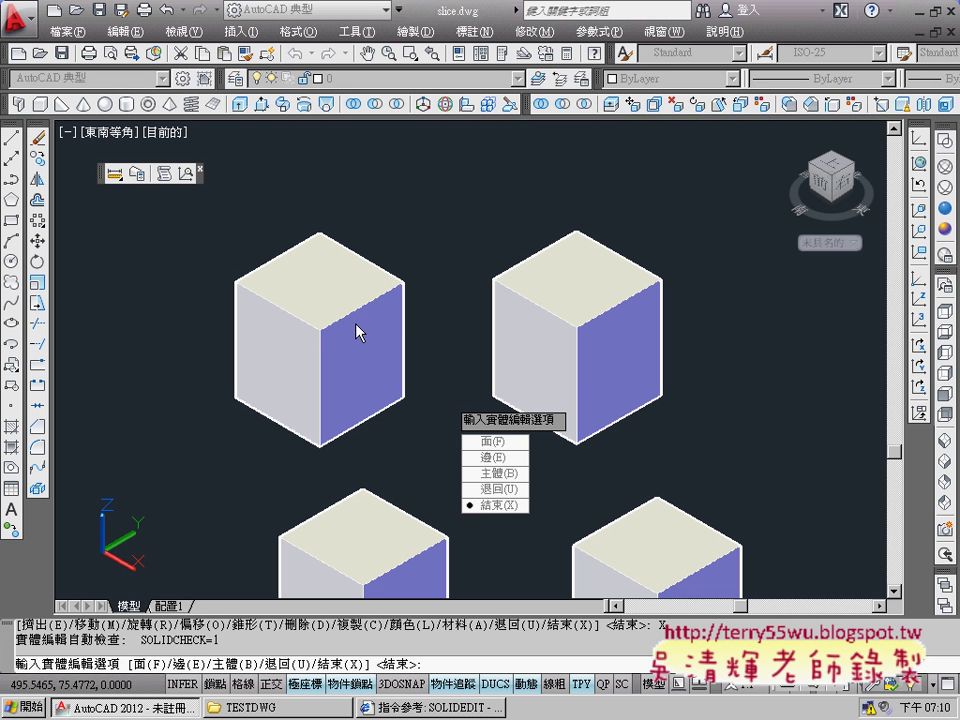
# Extrude the left cube's top face 20 high with a 30° taper angle
pyautogui.click(609, 103)
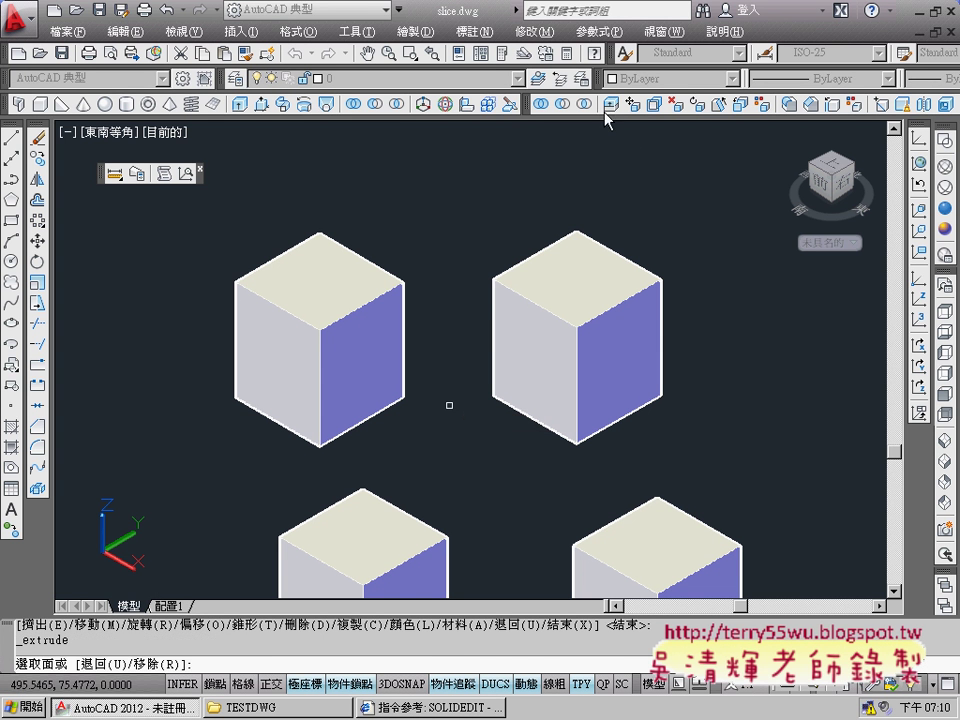
pyautogui.click(311, 282)
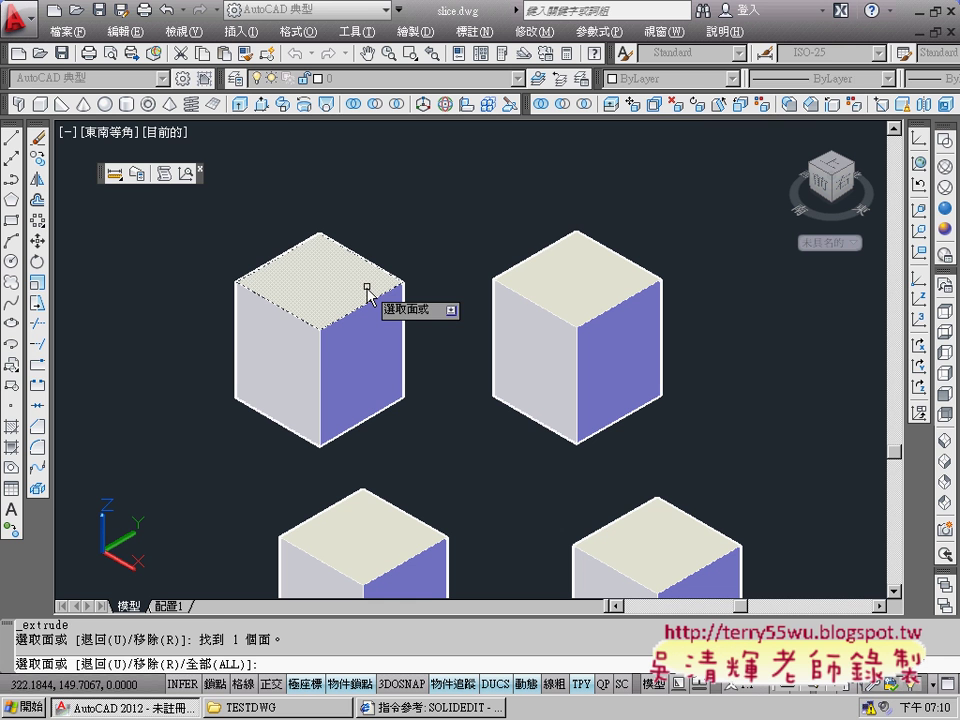
pyautogui.press('Return')
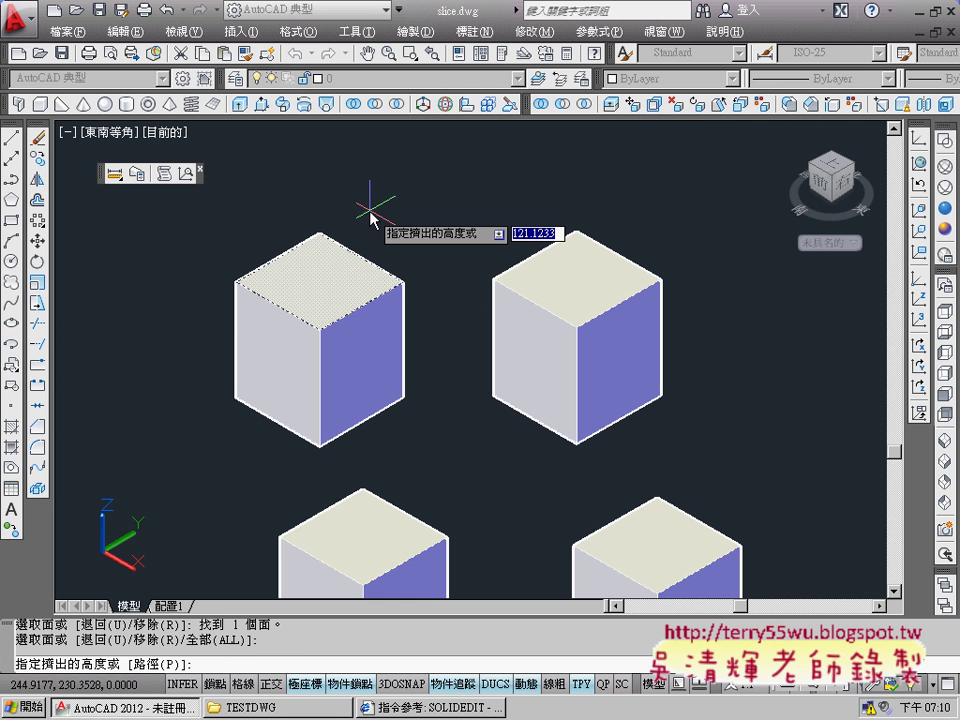
pyautogui.write('20')
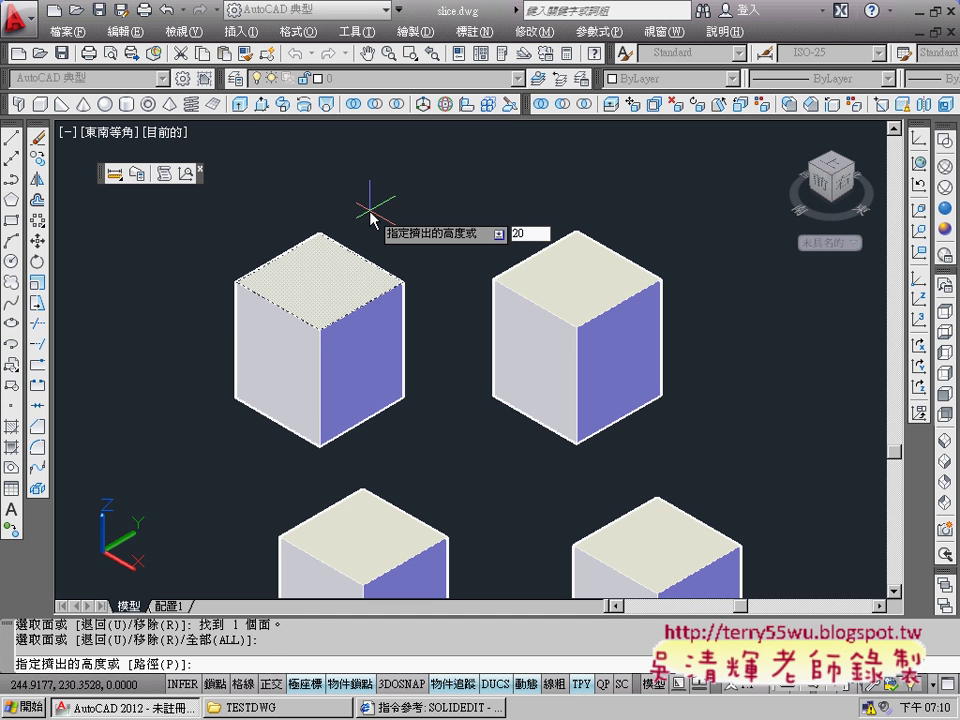
pyautogui.press('Return')
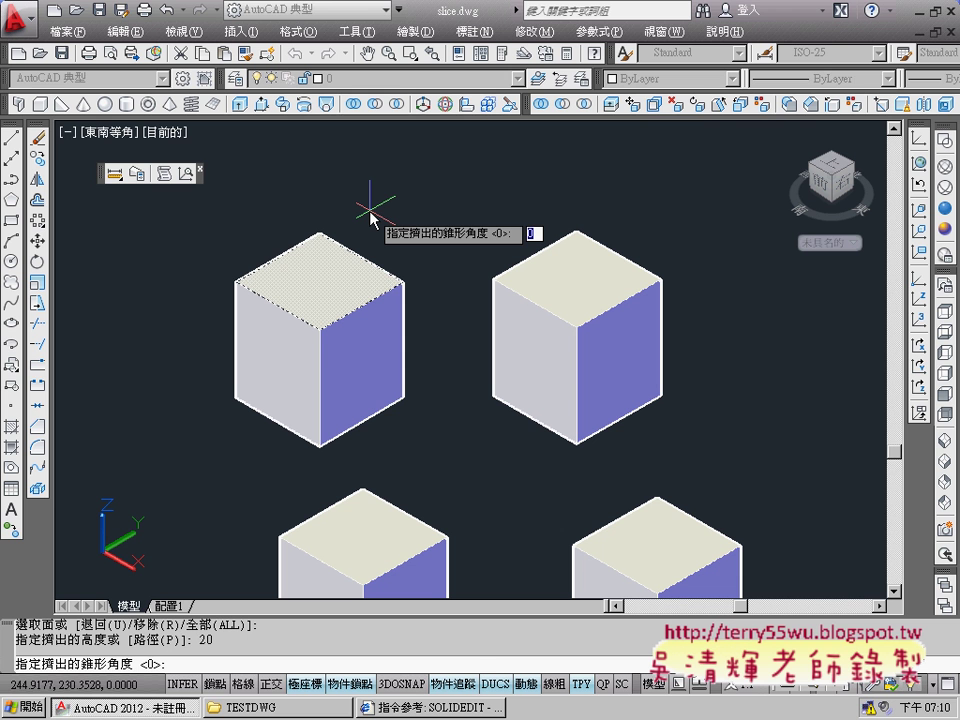
pyautogui.write('30')
pyautogui.press('Return')
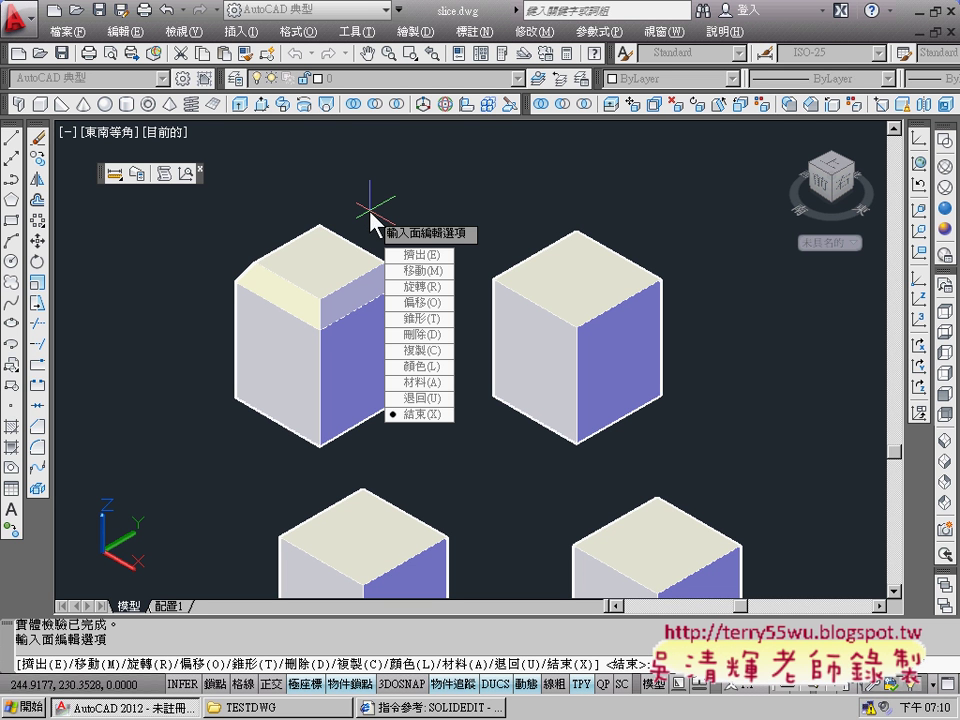
# Extrude the left cube's new top face another 20 high with a -30° taper angle
pyautogui.moveTo(302, 323); pyautogui.dragTo(330, 332)
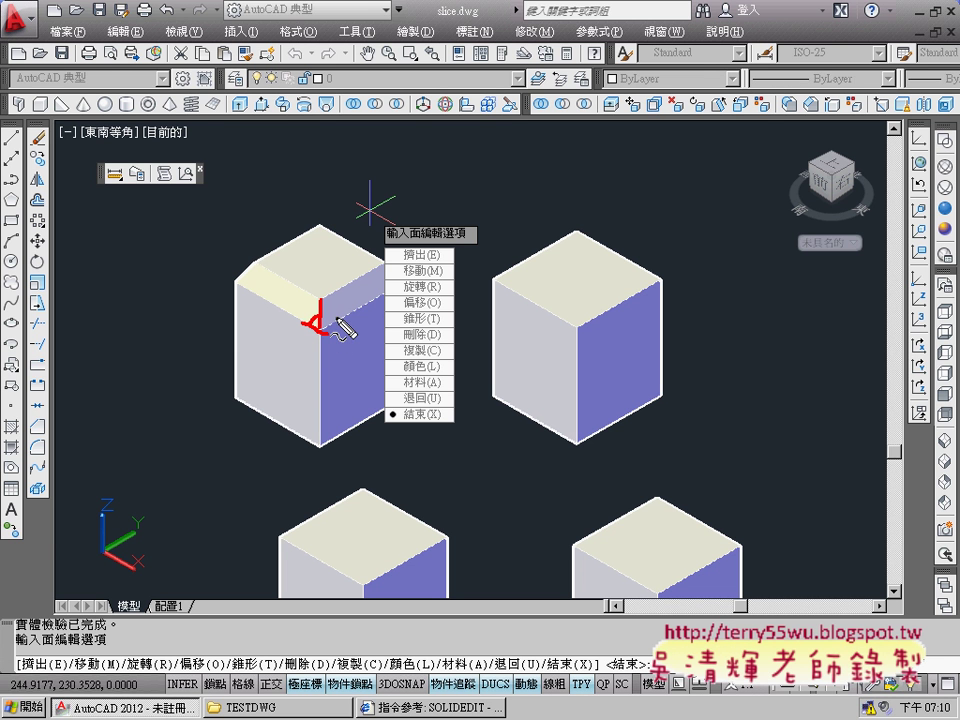
pyautogui.press('Escape')
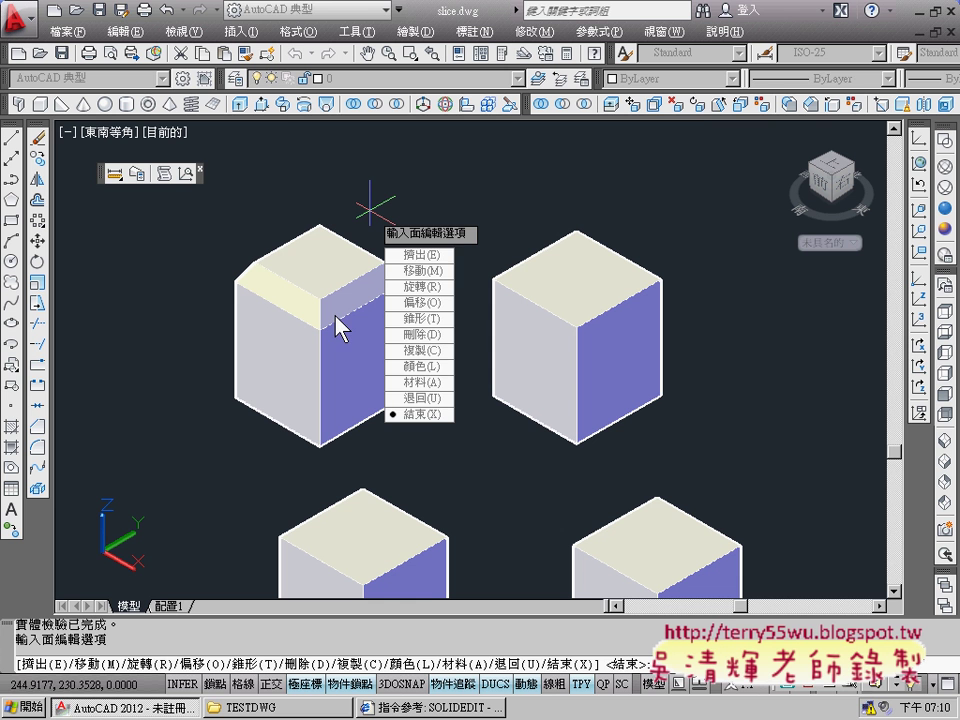
pyautogui.click(425, 257)
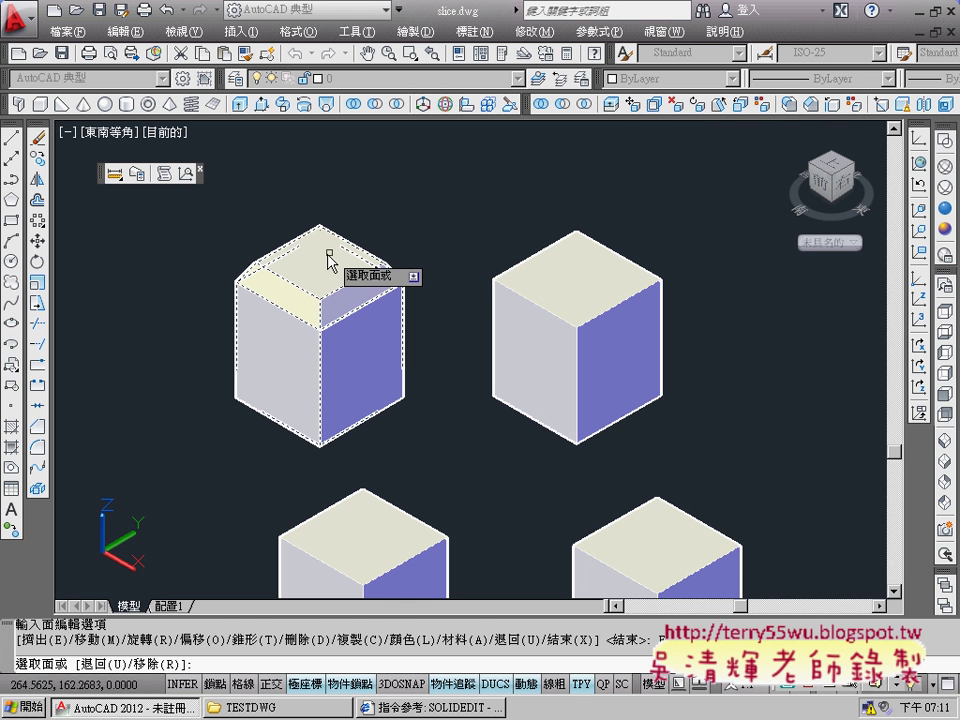
pyautogui.click(360, 258)
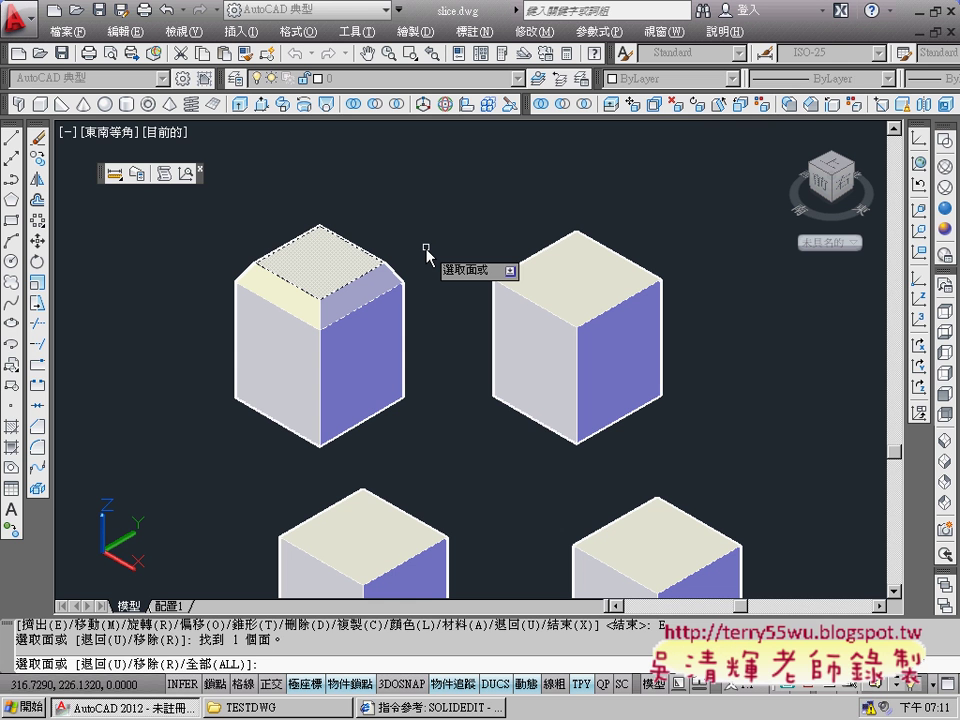
pyautogui.press('Return')
pyautogui.write('2')
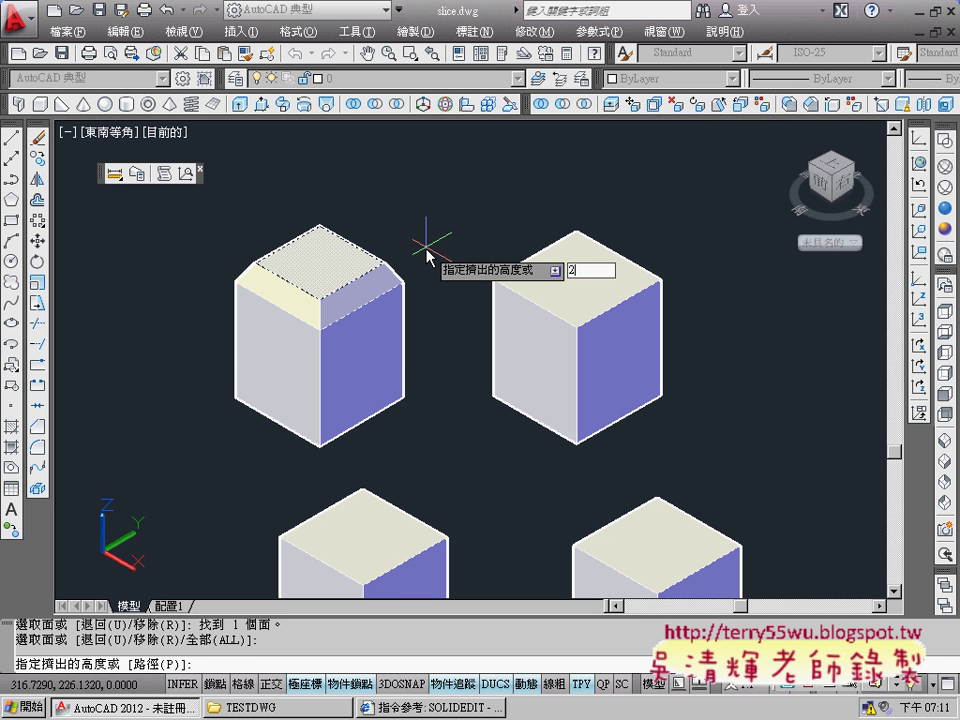
pyautogui.write('0')
pyautogui.press('Return')
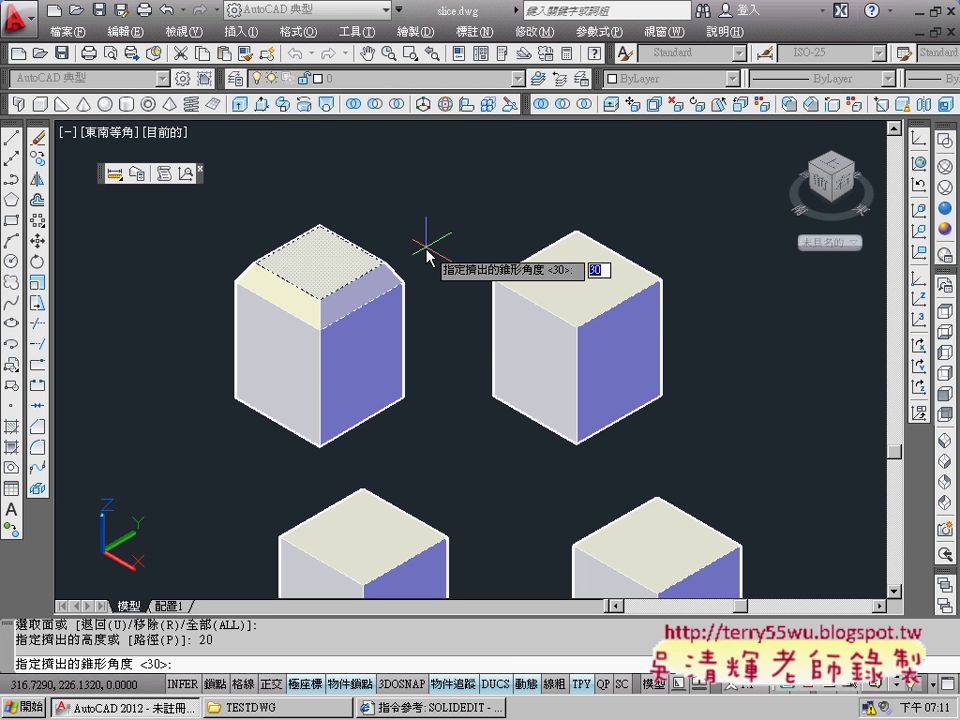
pyautogui.write('-30')
pyautogui.press('Return')
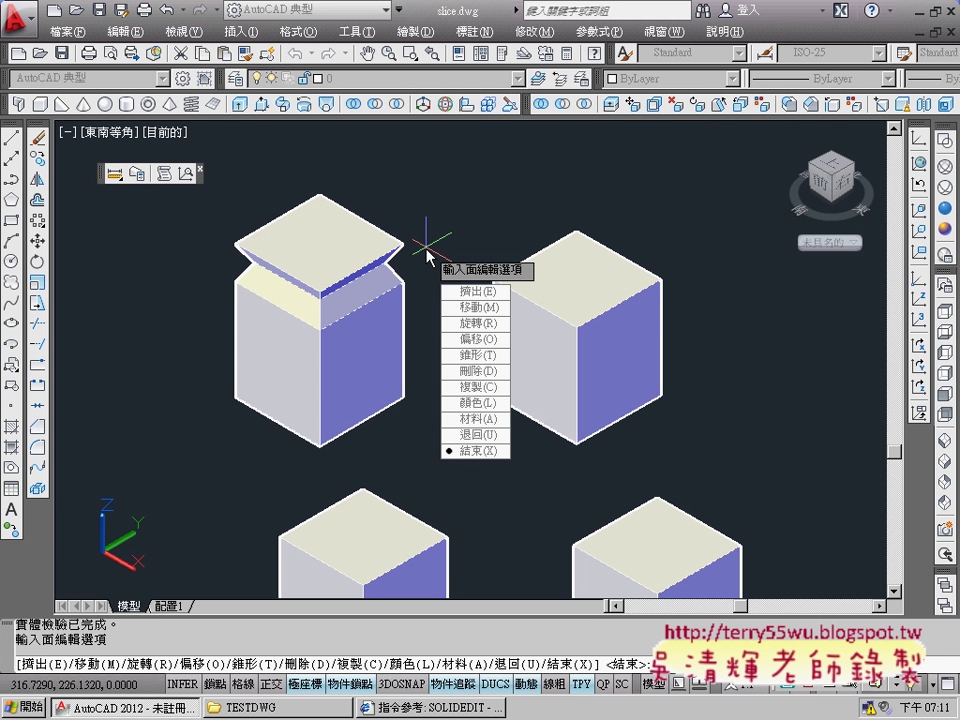